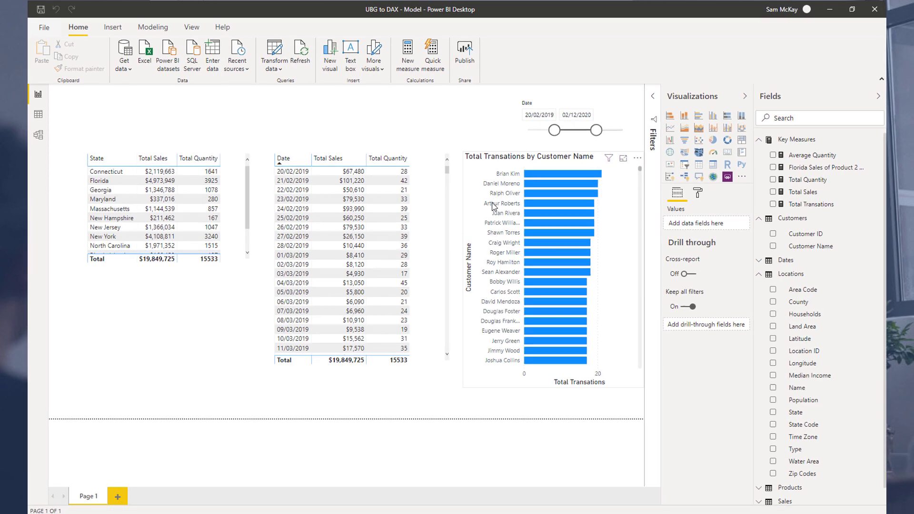
Step: Delete the customer transactions bar chart and shift the Date table to the right
left_click(469, 174)
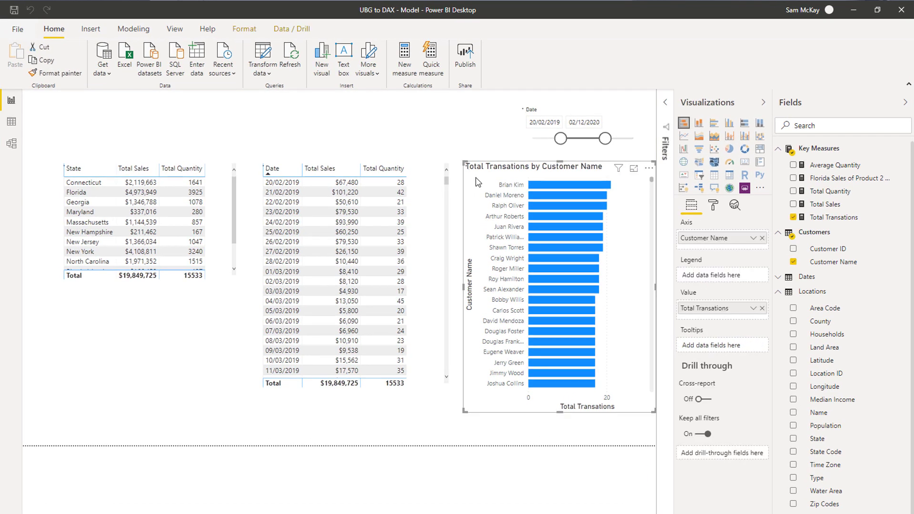
key("Delete")
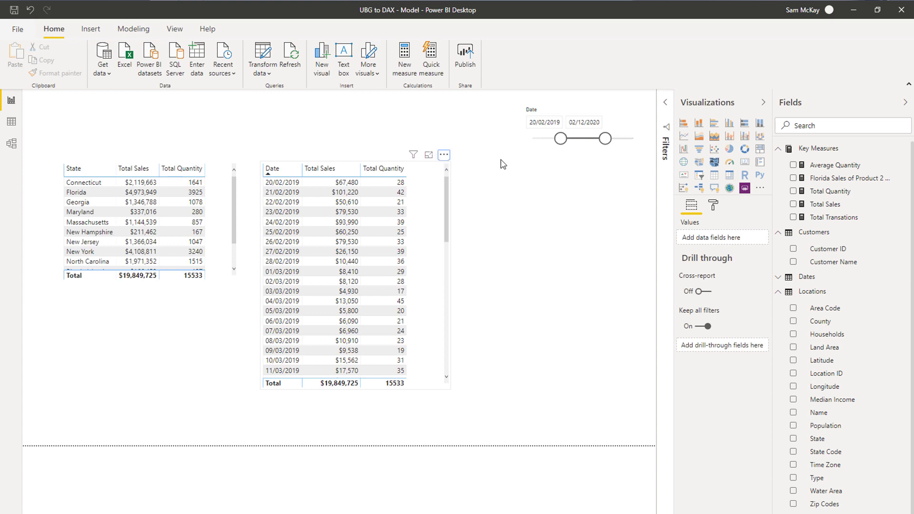
left_click_drag(440, 164, 455, 173)
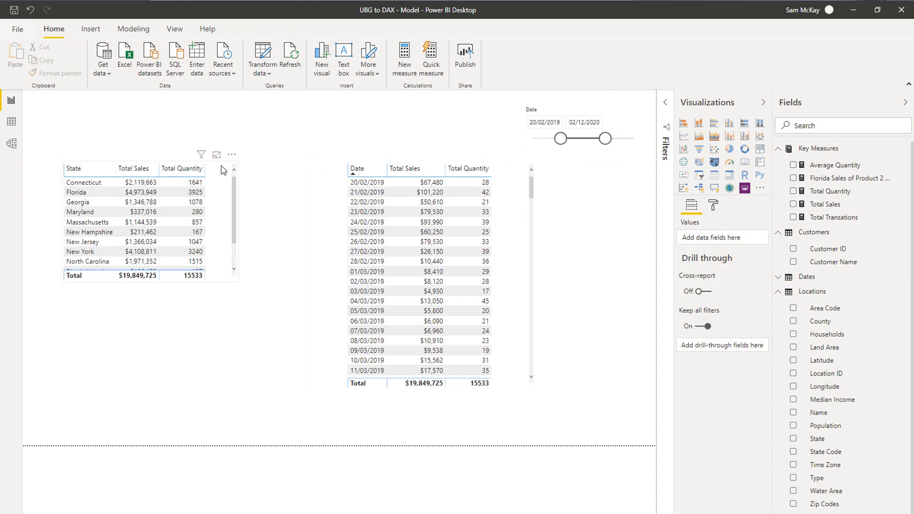
Step: Nudge the State table right and enlarge both the State and Date tables
left_click(232, 163)
left_click_drag(232, 162, 241, 159)
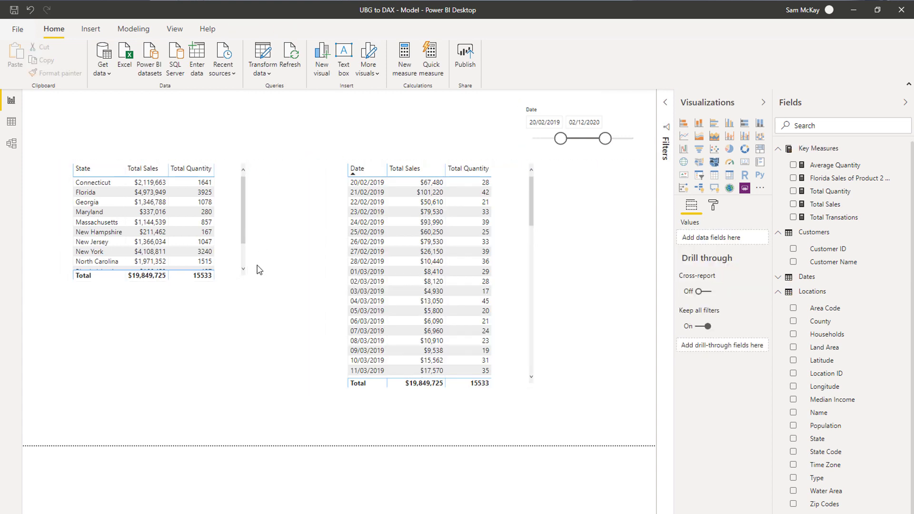
left_click(247, 281)
left_click_drag(248, 282, 288, 294)
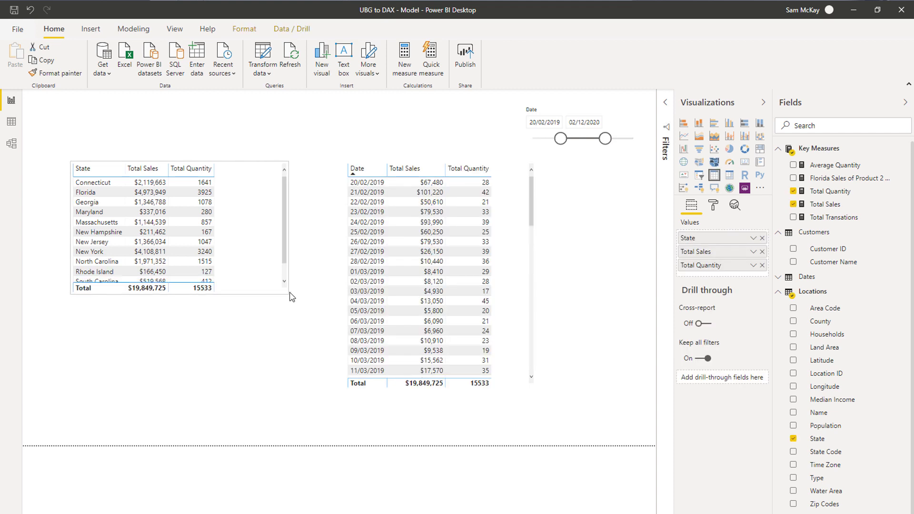
left_click(535, 390)
left_click_drag(535, 390, 573, 389)
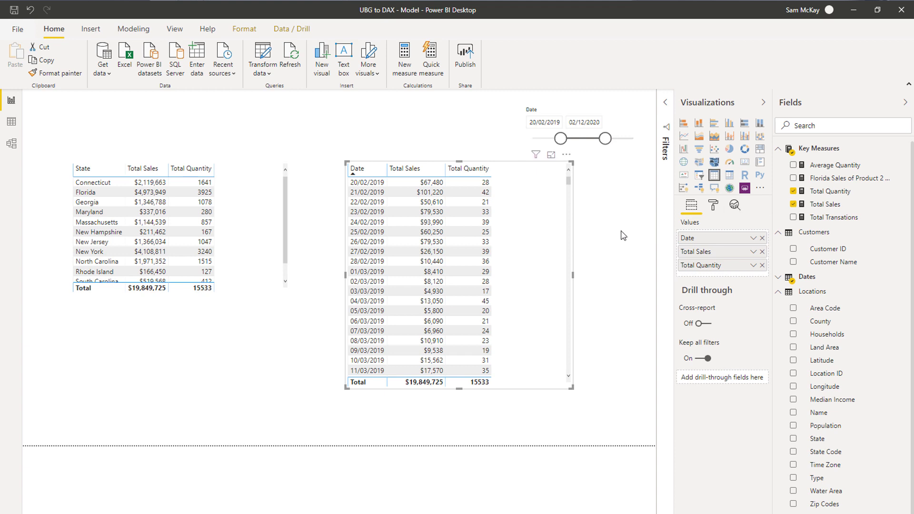
Step: Show the Total Sales formula and retype SUMX to display its syntax tooltip
left_click(831, 205)
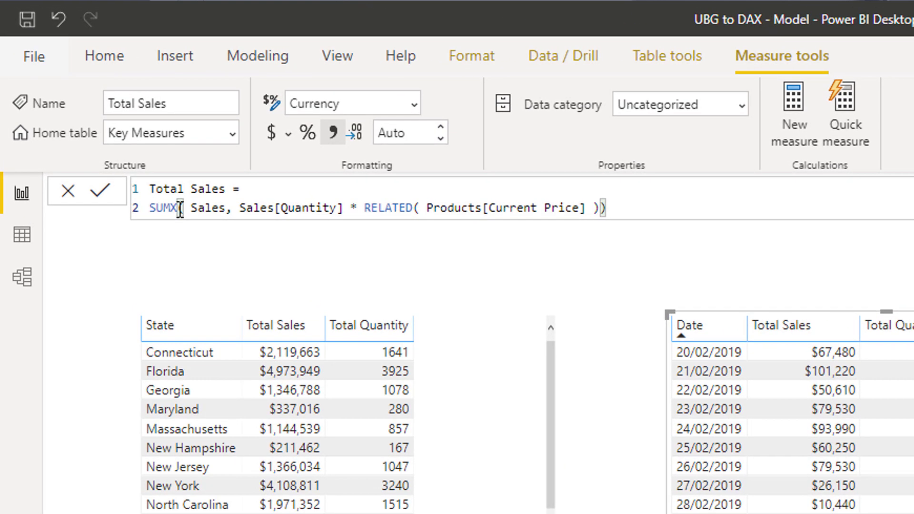
left_click_drag(92, 107, 78, 111)
left_click(177, 201)
key("BackSpace")
key("BackSpace")
key("BackSpace")
key("BackSpace")
type("SUMX")
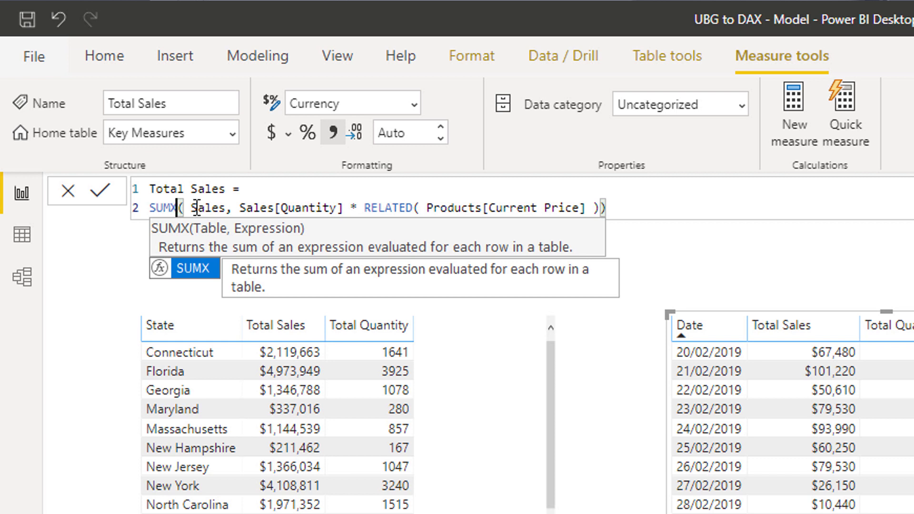
left_click(197, 208)
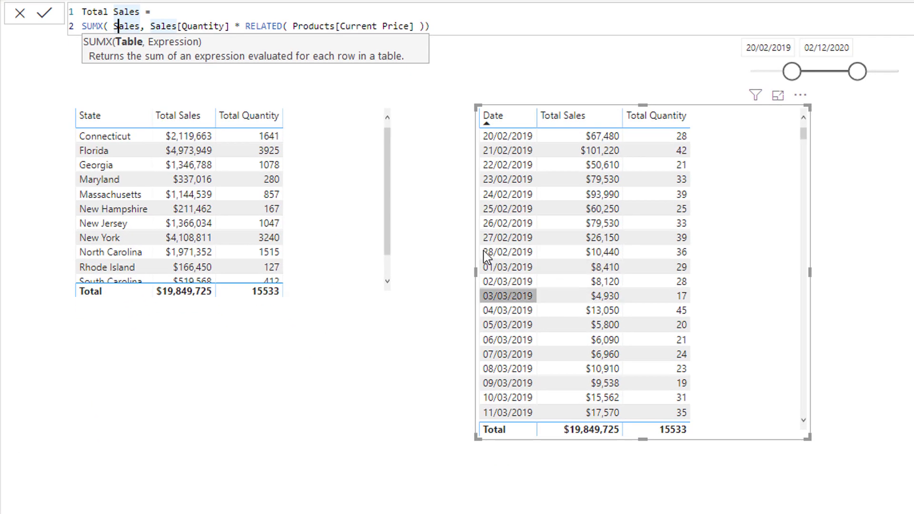
left_click(451, 27)
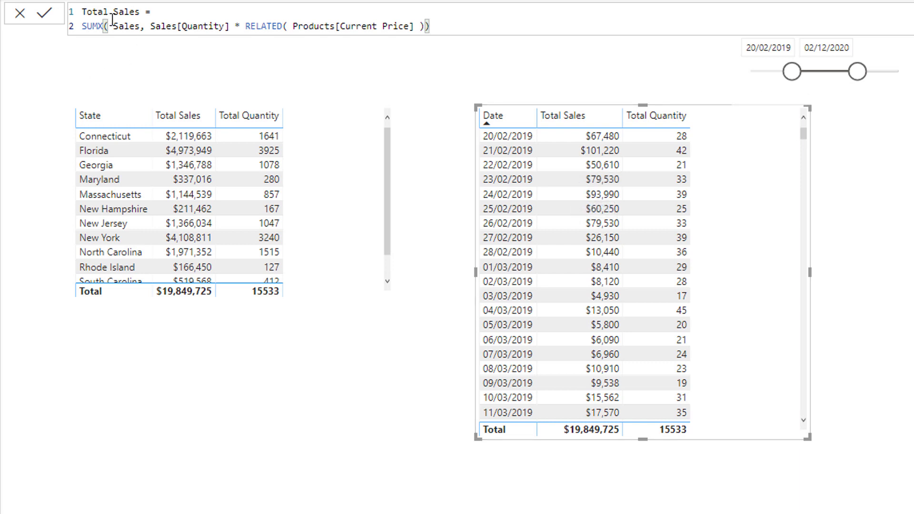
double_click(126, 27)
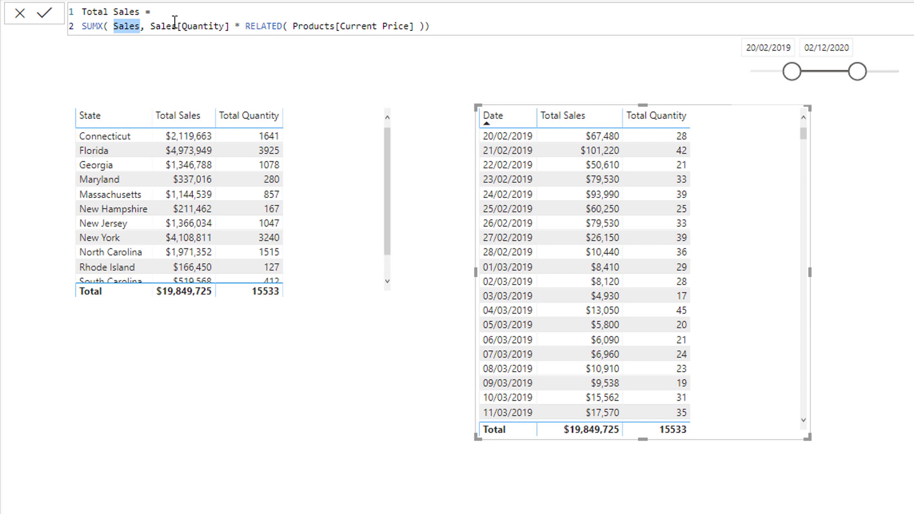
left_click_drag(152, 27, 419, 26)
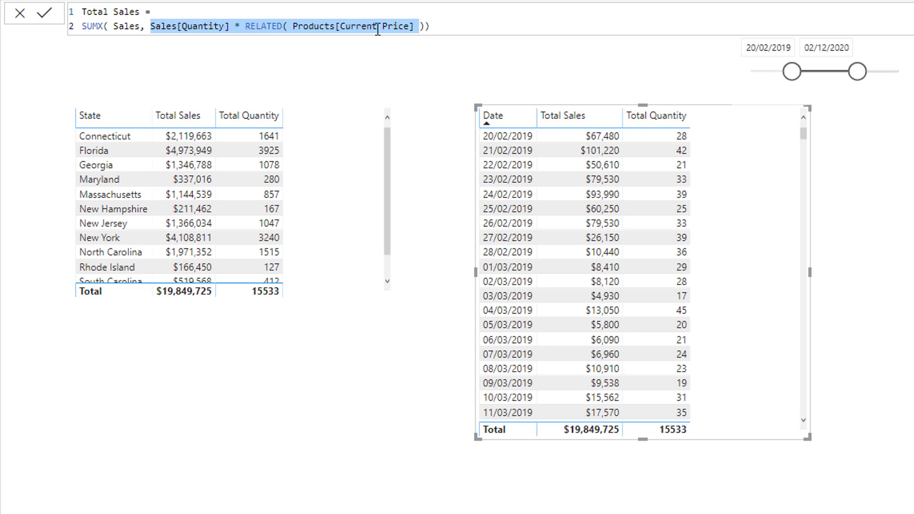
left_click_drag(82, 27, 98, 26)
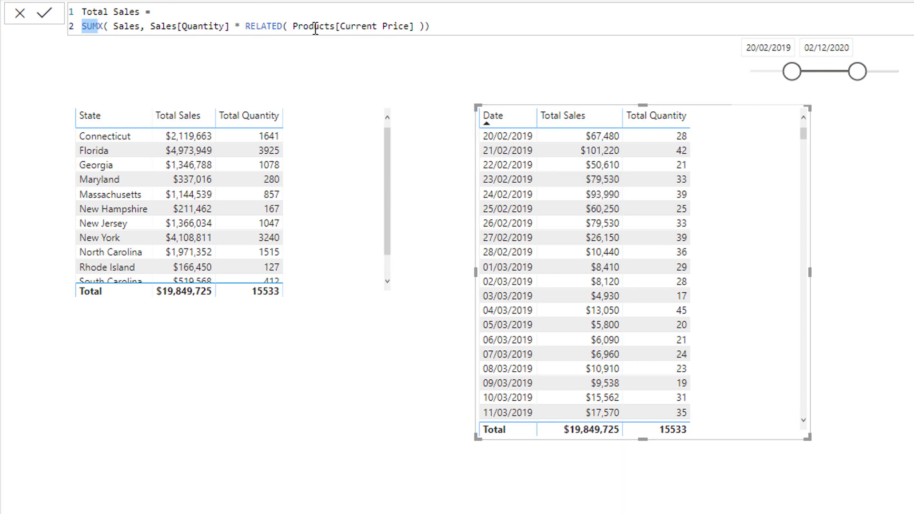
left_click(539, 27)
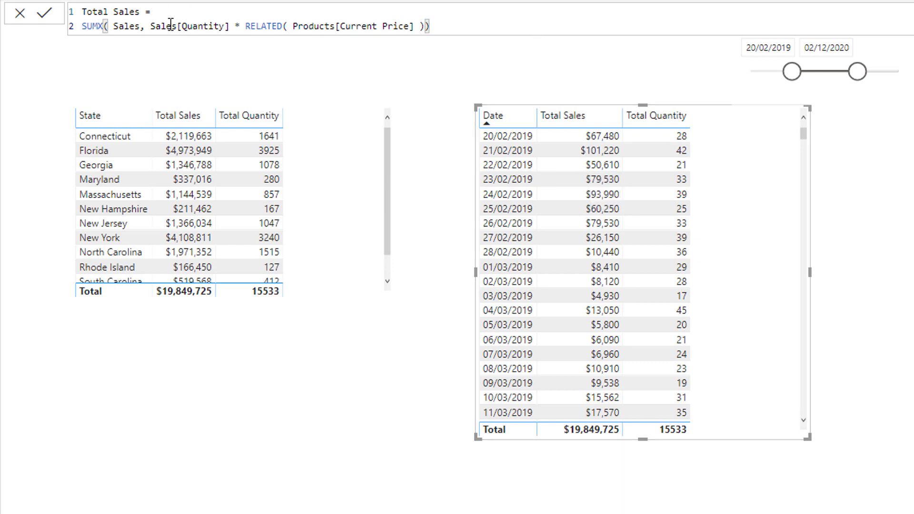
left_click(151, 26)
left_click_drag(153, 26, 420, 26)
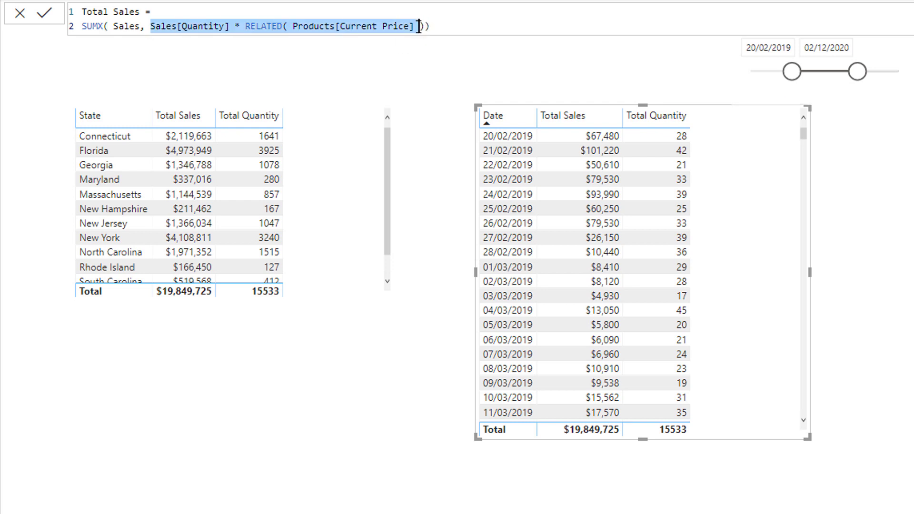
left_click(103, 27)
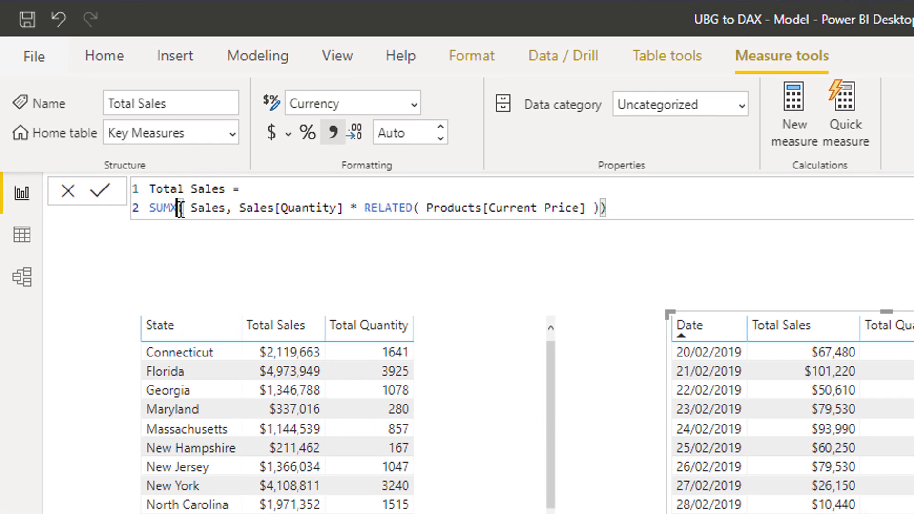
key("shift+Home")
type("AVER")
key("Down")
key("Down")
key("Down")
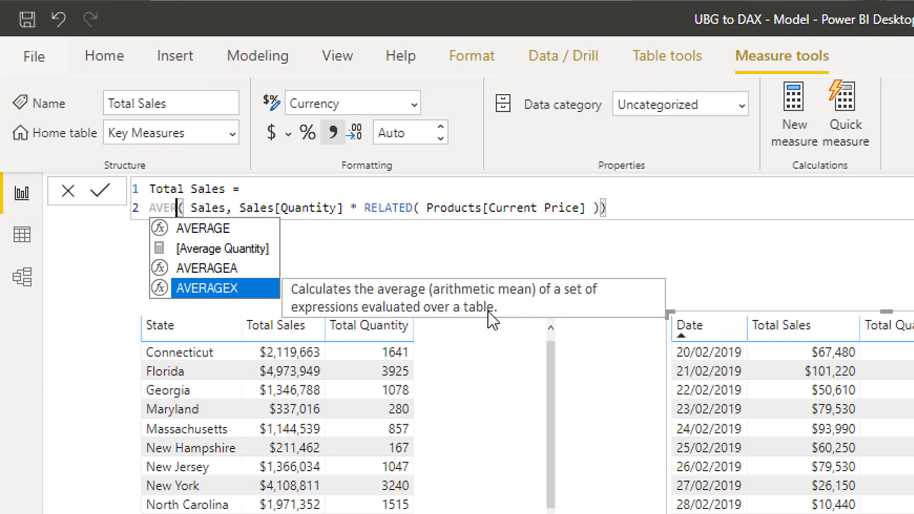
left_click(168, 200)
key("BackSpace")
type("MIN")
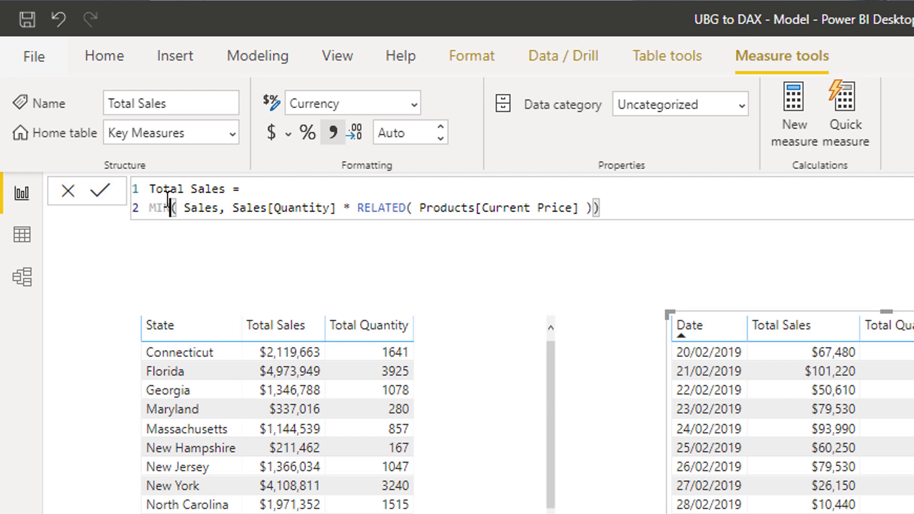
key("Down")
key("Down")
key("Down")
key("Tab")
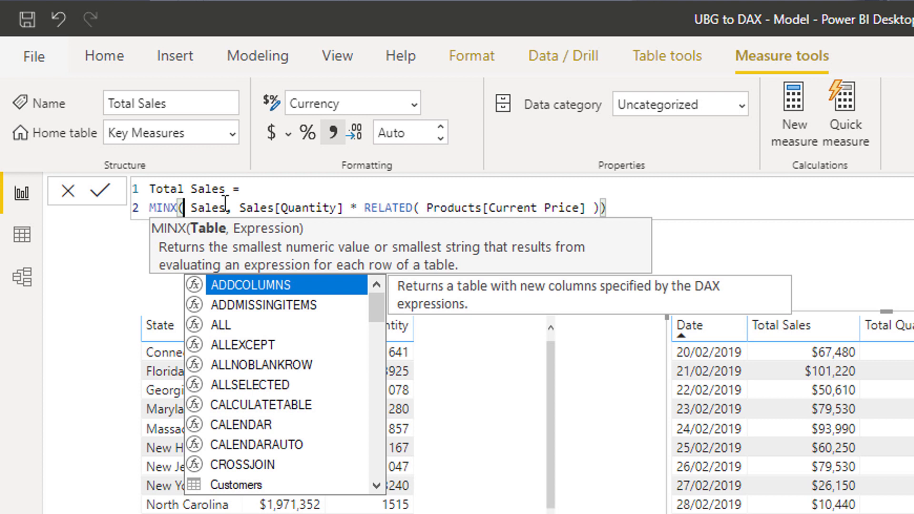
key("Left")
key("ctrl+shift+Left")
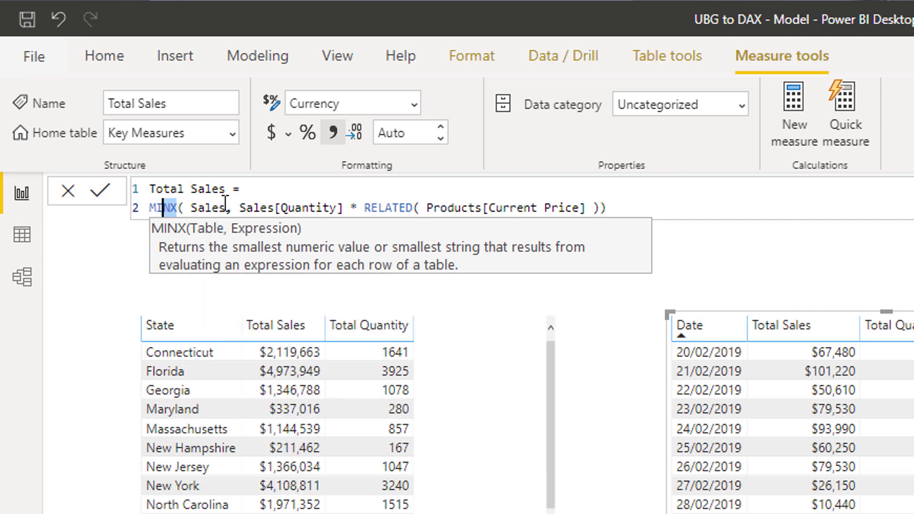
type("SUMX")
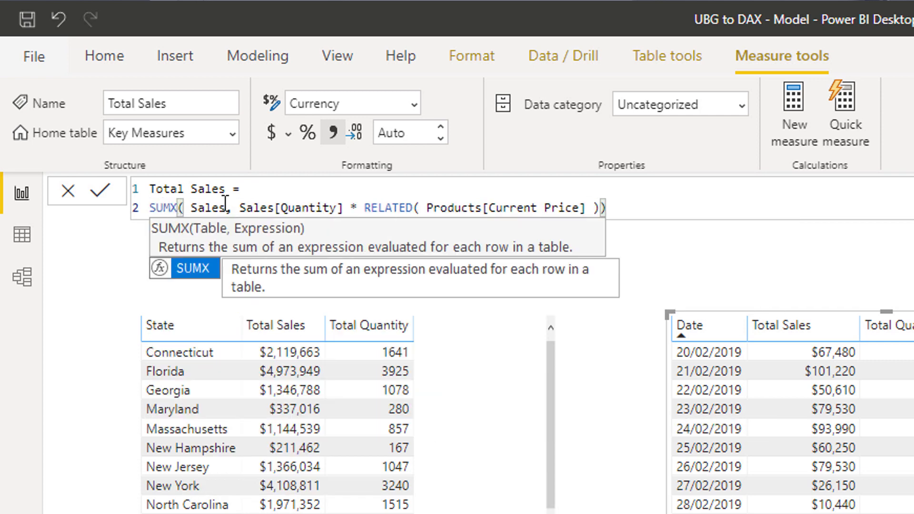
left_click(611, 202)
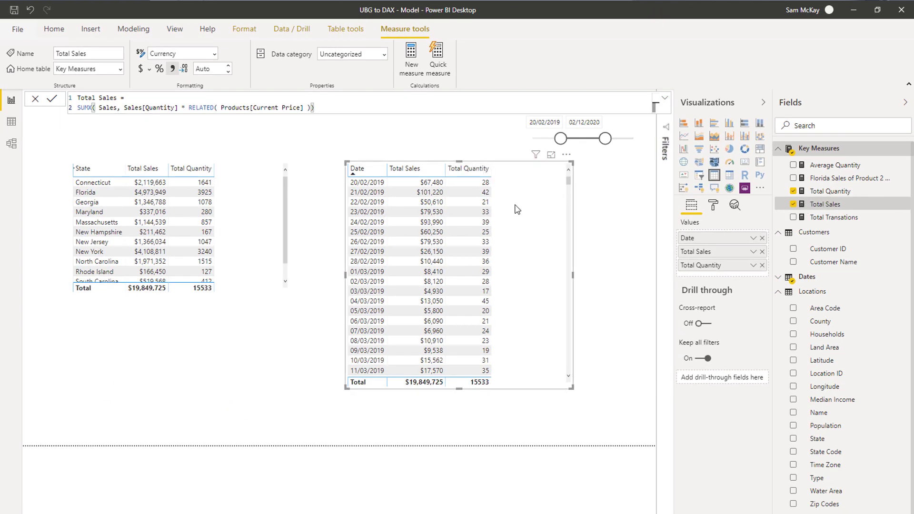
left_click(823, 193)
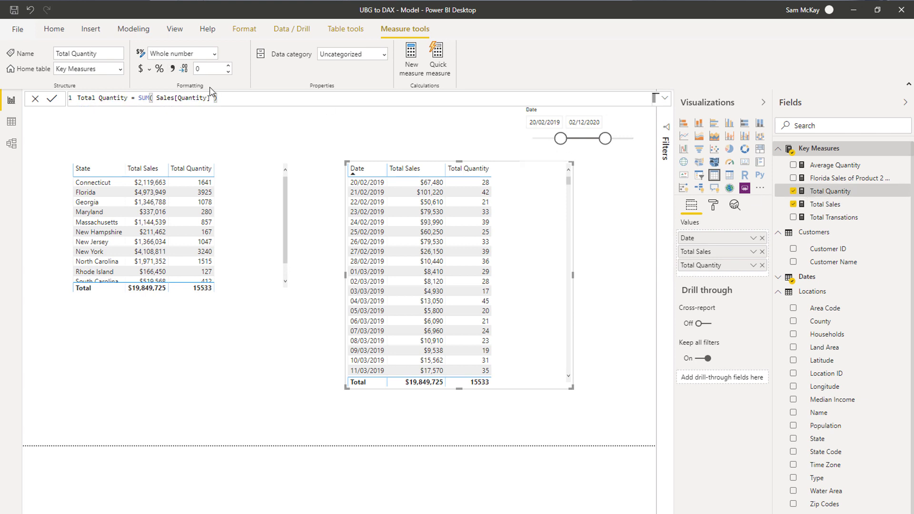
left_click_drag(137, 95, 237, 100)
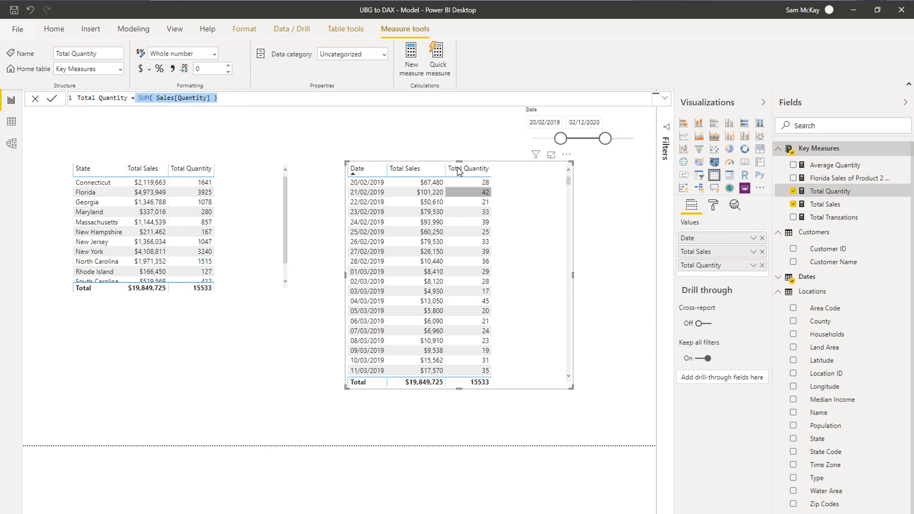
left_click(818, 206)
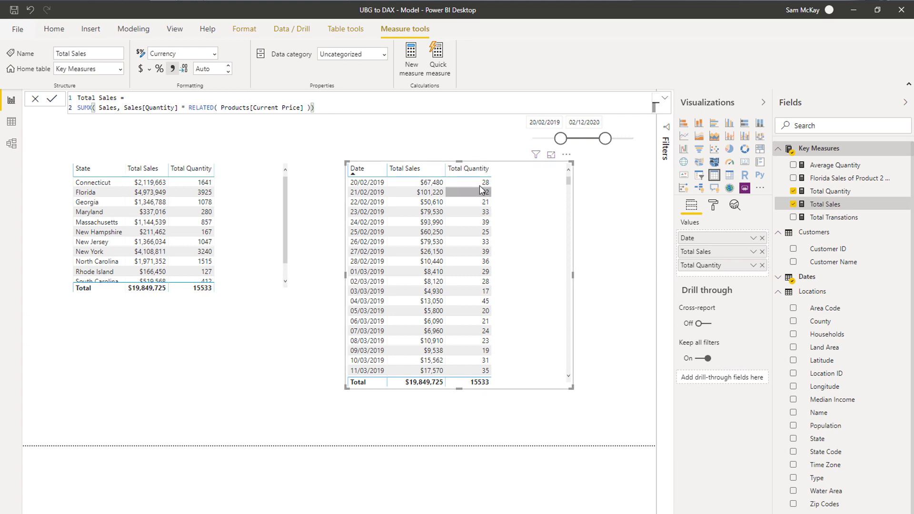
Step: Add a new blank Measure to Key Measures, dismissing the duplicate 'Total Sales' name errors
left_click(411, 62)
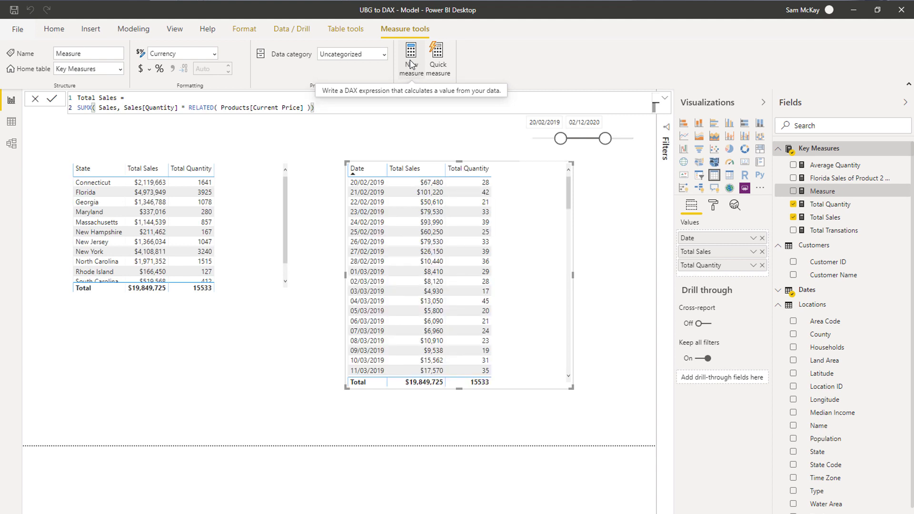
left_click(827, 193)
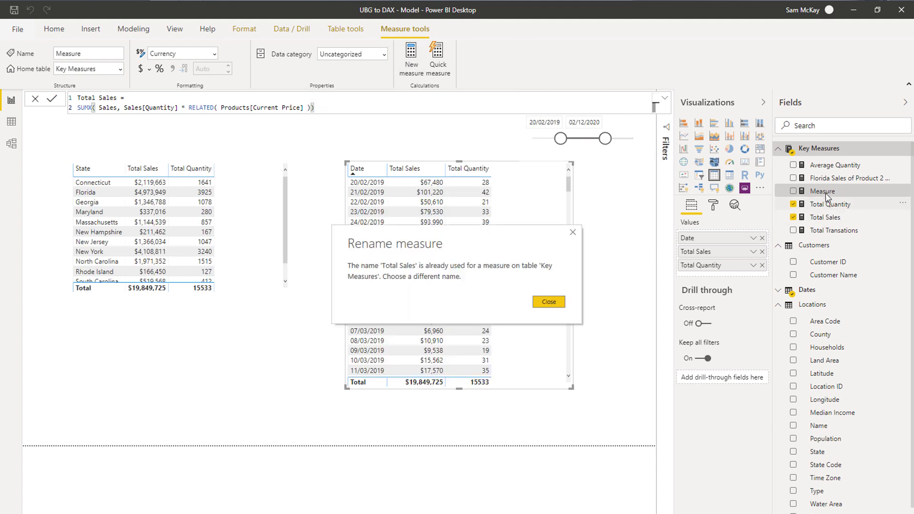
left_click(549, 302)
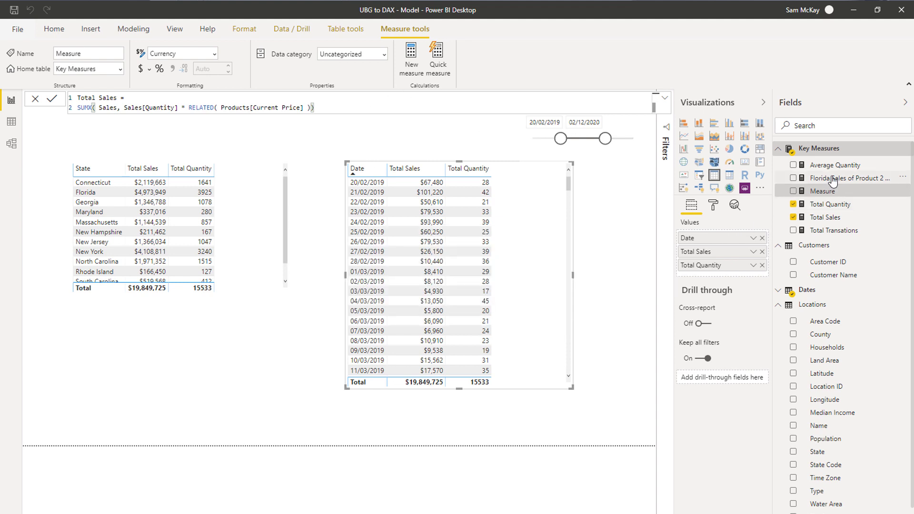
left_click(826, 189)
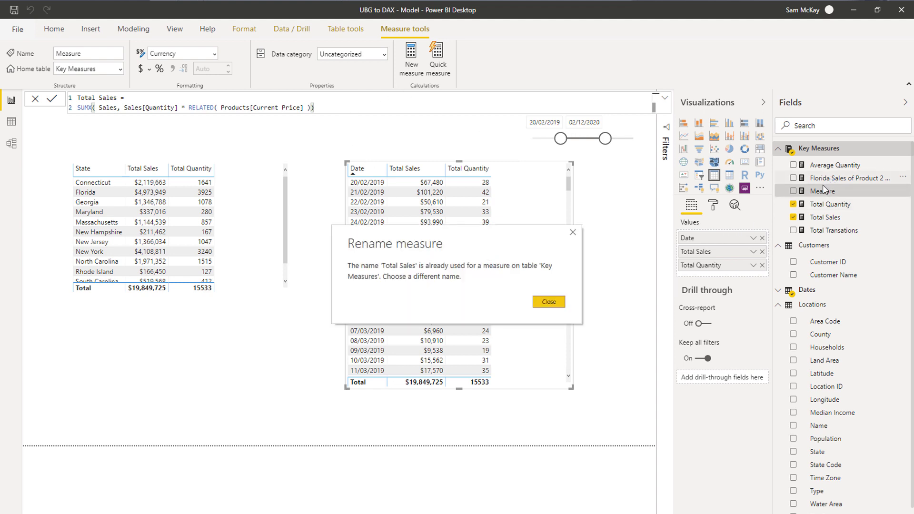
left_click(552, 300)
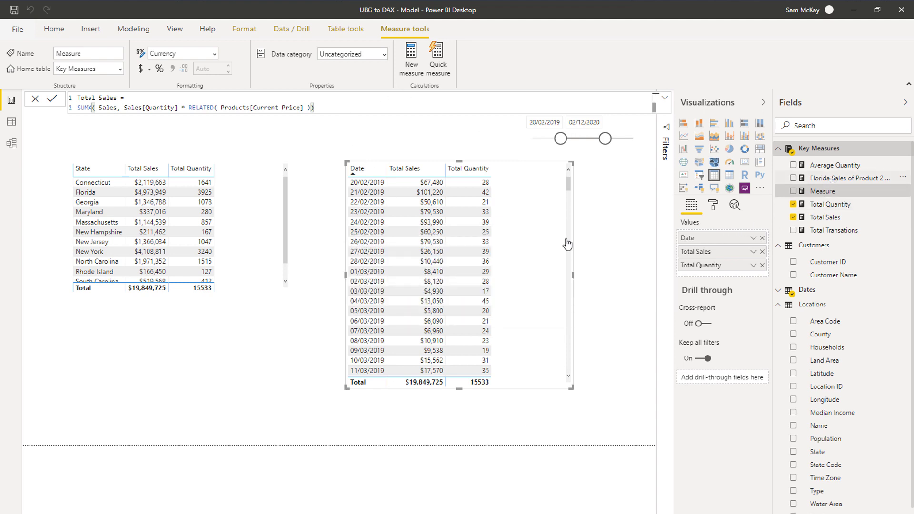
left_click(827, 207)
key("Escape")
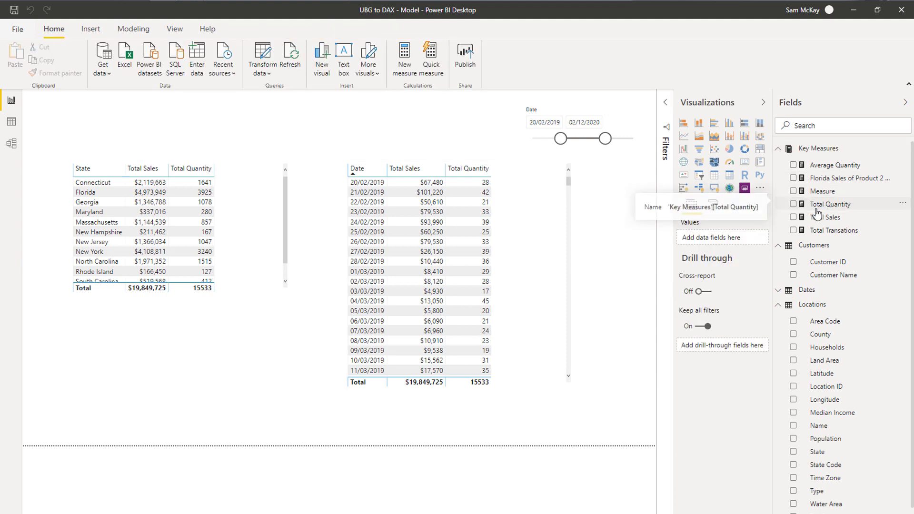
Step: Name the blank measure 'Total Quantity (Iteration)' in the formula bar
left_click(827, 193)
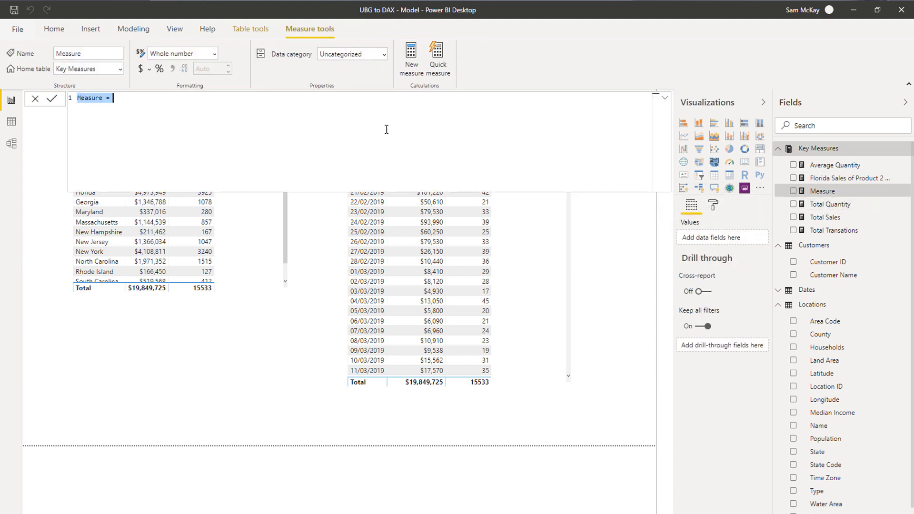
type("Total Qua")
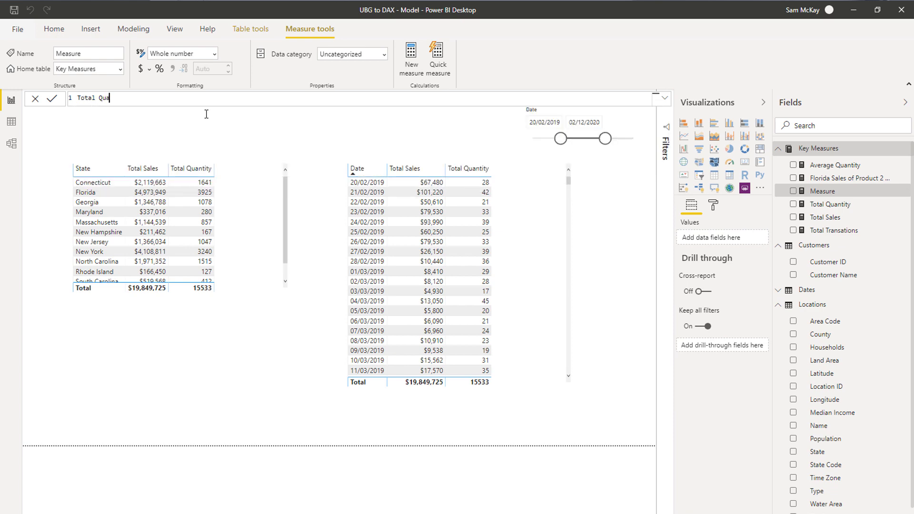
type("ntity Al")
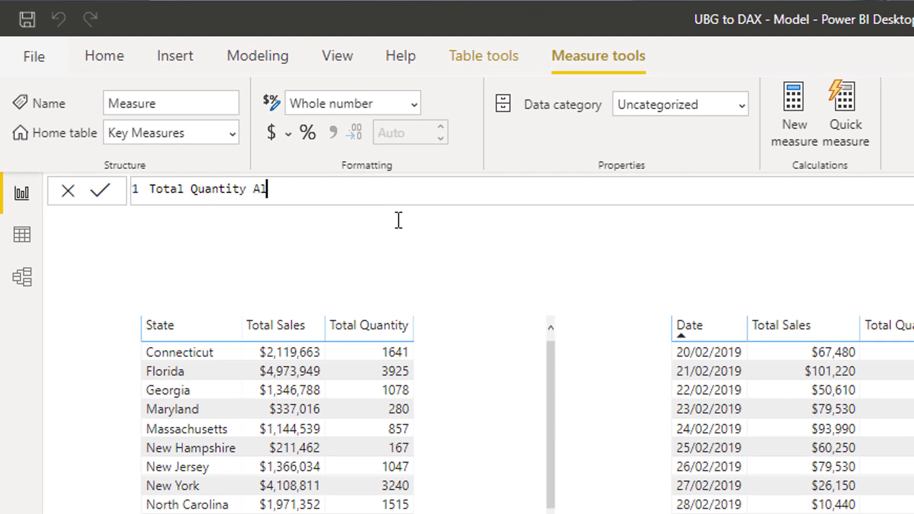
type("t. =")
key("BackSpace")
key("BackSpace")
key("BackSpace")
key("BackSpace")
key("BackSpace")
key("BackSpace")
key("BackSpace")
type("Iteration")
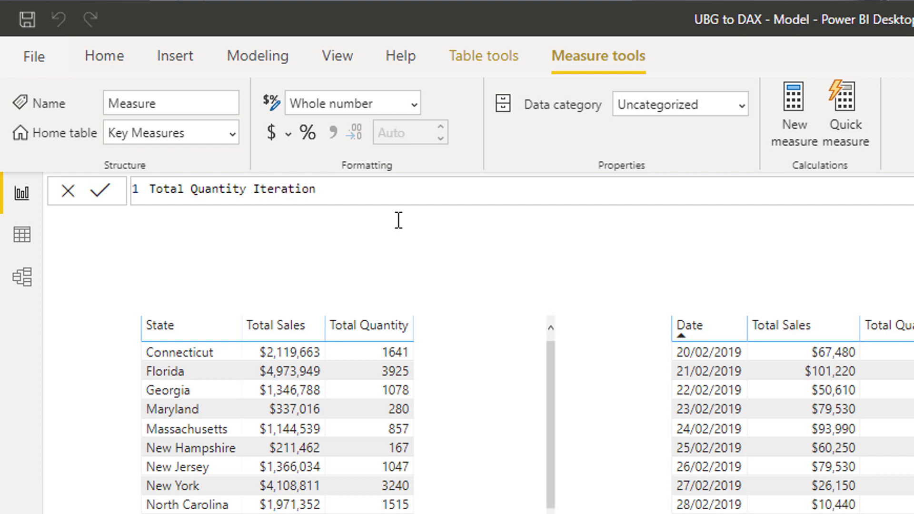
type(")")
key("Left")
key("Left")
key("Left")
key("Left")
key("Left")
key("Left")
key("Left")
key("Left")
key("Left")
key("Left")
type("(")
key("Right")
key("Right")
key("Right")
key("Right")
key("Right")
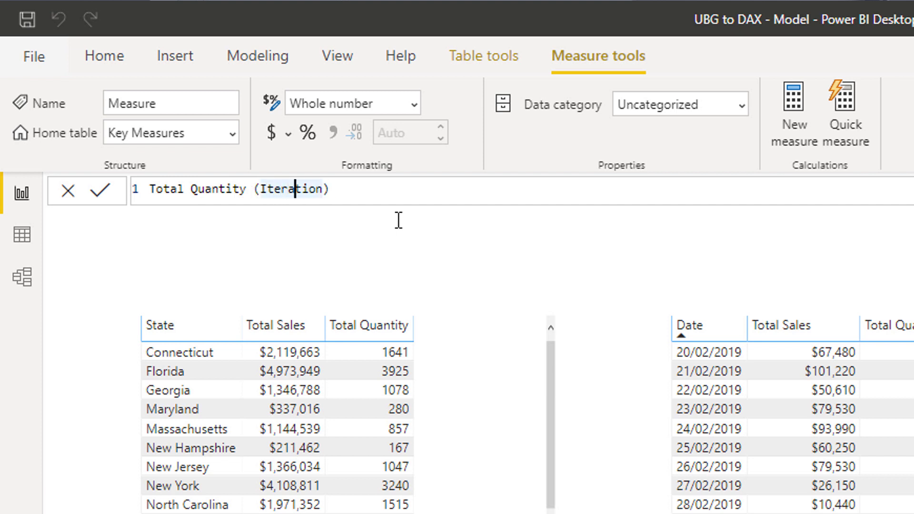
key("Right")
key("Right")
key("Right")
key("Right")
key("Right")
Step: Define it as SUMX( Sales, Sales[Quantity] ) and commit the measure
type("= ")
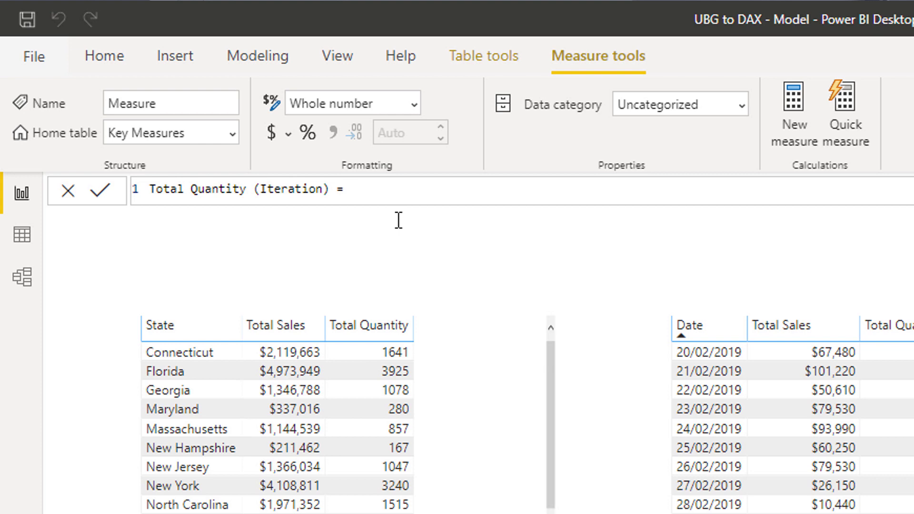
type("SUMX(")
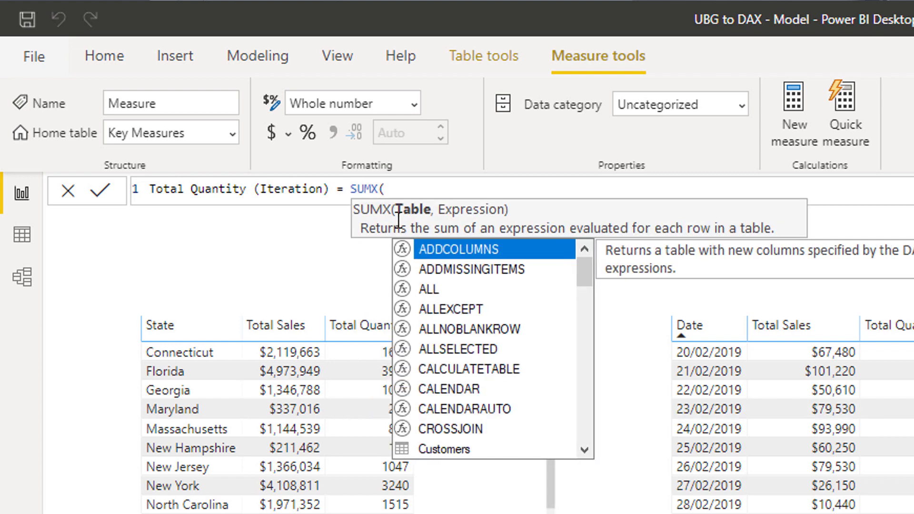
type(" Sales")
key("Escape")
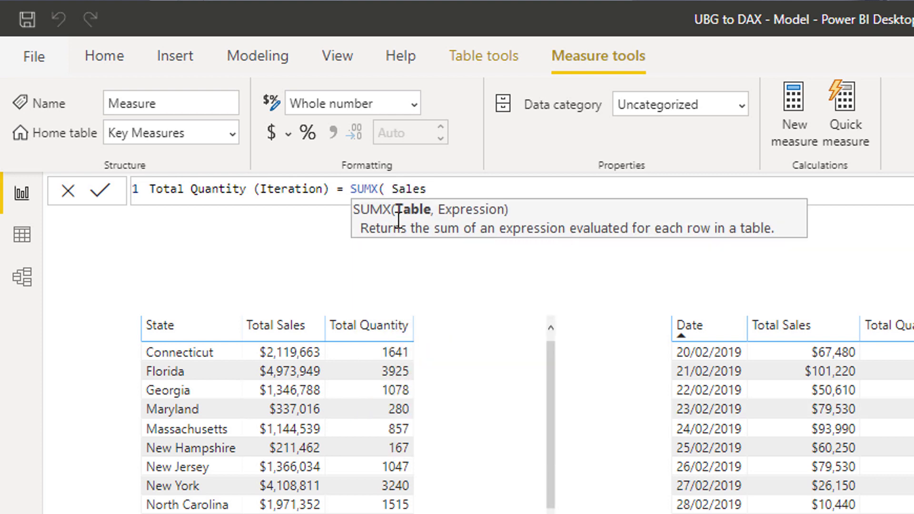
type(", QUan")
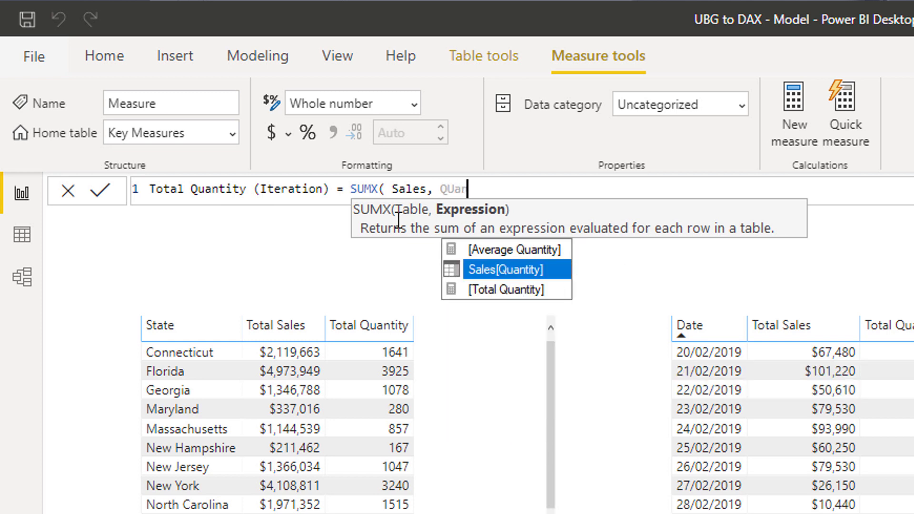
key("Tab")
type(")")
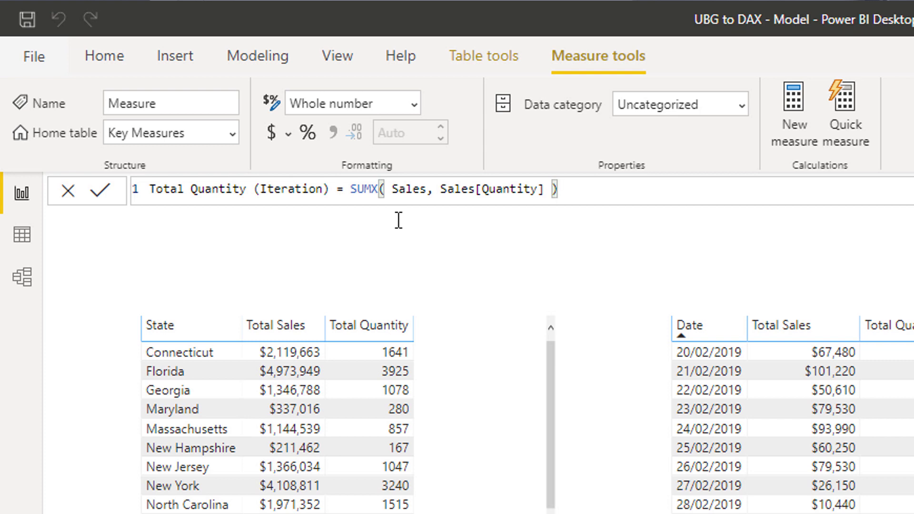
key("Return")
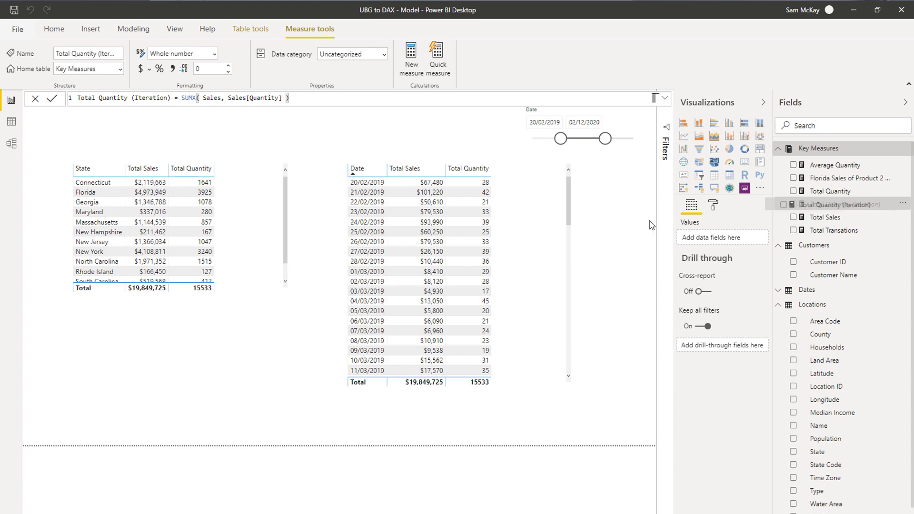
Step: Drop Total Quantity (Iteration) into the date table and widen it; both totals read 15533
left_click_drag(831, 205, 527, 276)
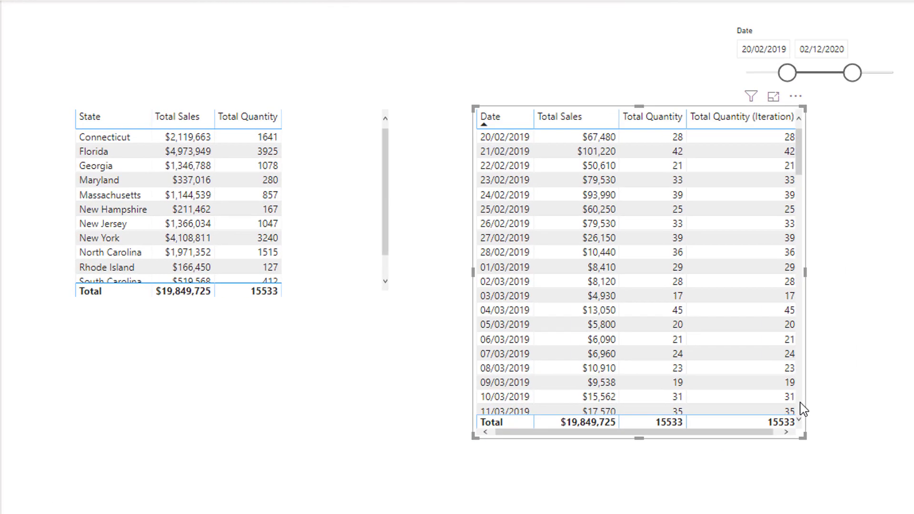
left_click_drag(811, 435, 882, 439)
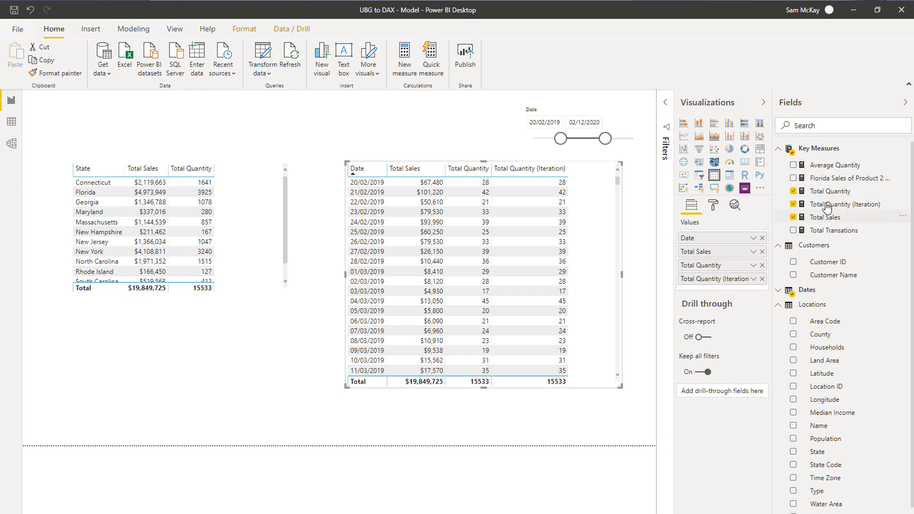
Step: Highlight parts of the SUMX( Sales, Sales[Quantity] ) formula, then show Total Quantity's SUM( Sales[Quantity] )
left_click(828, 205)
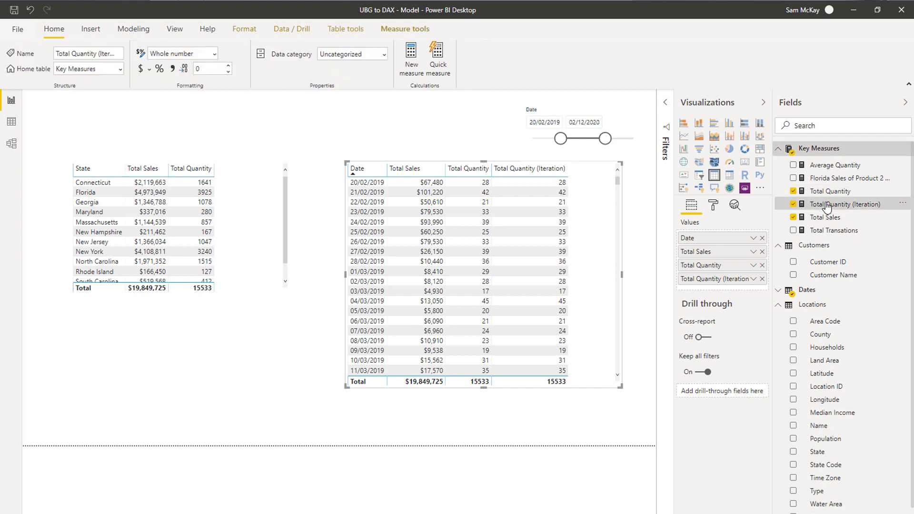
double_click(193, 98)
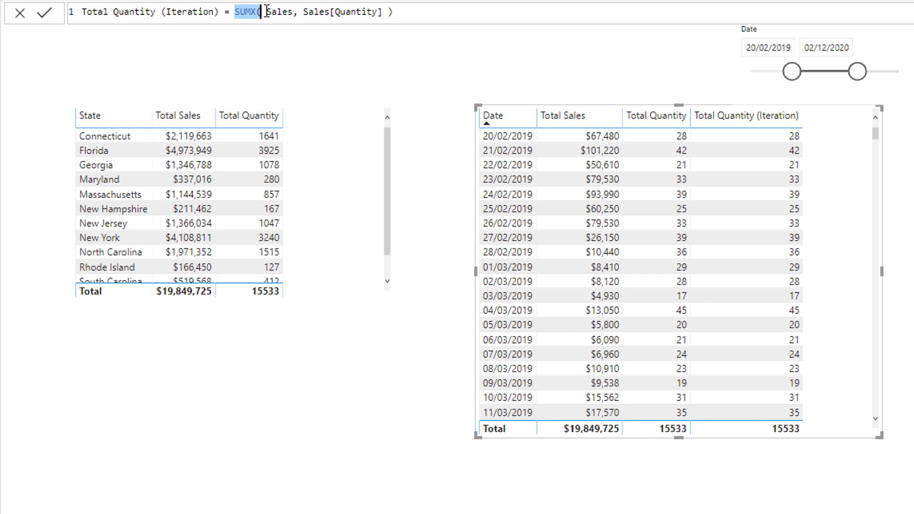
left_click_drag(266, 10, 298, 9)
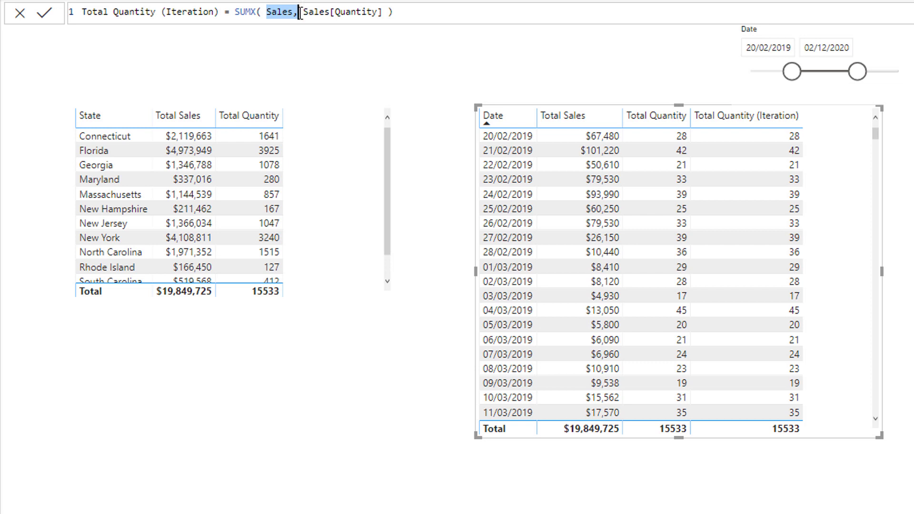
left_click_drag(234, 11, 432, 19)
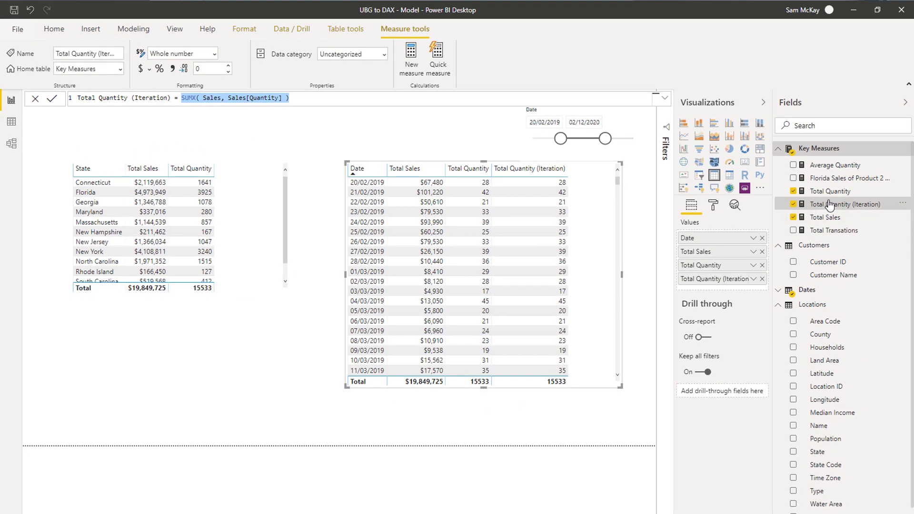
left_click(830, 191)
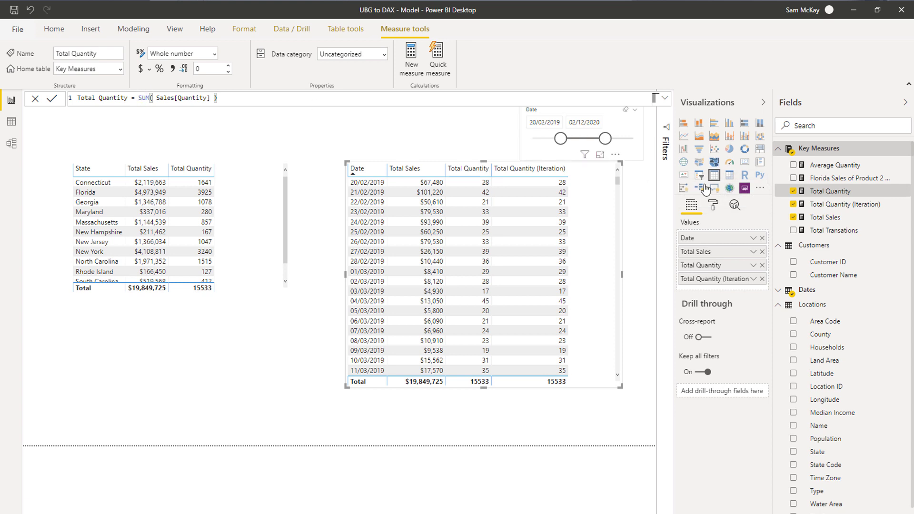
Step: Reopen Total Quantity (Iteration) and highlight its SUMX( Sales, Sales[Quantity] ) expression
left_click(845, 204)
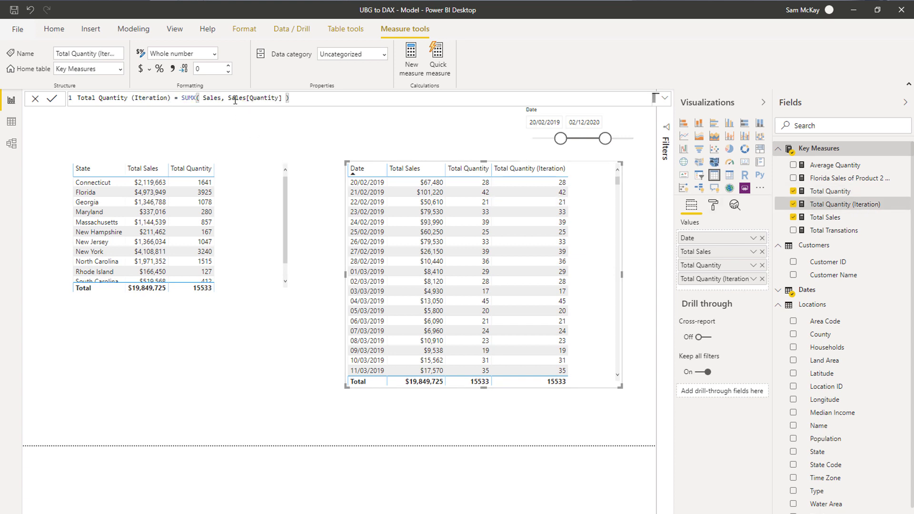
left_click_drag(181, 98, 321, 99)
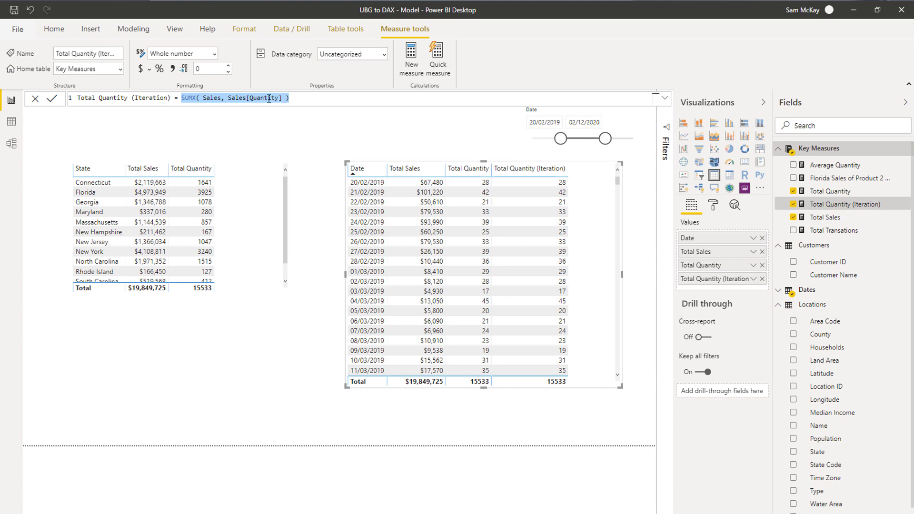
left_click(228, 96)
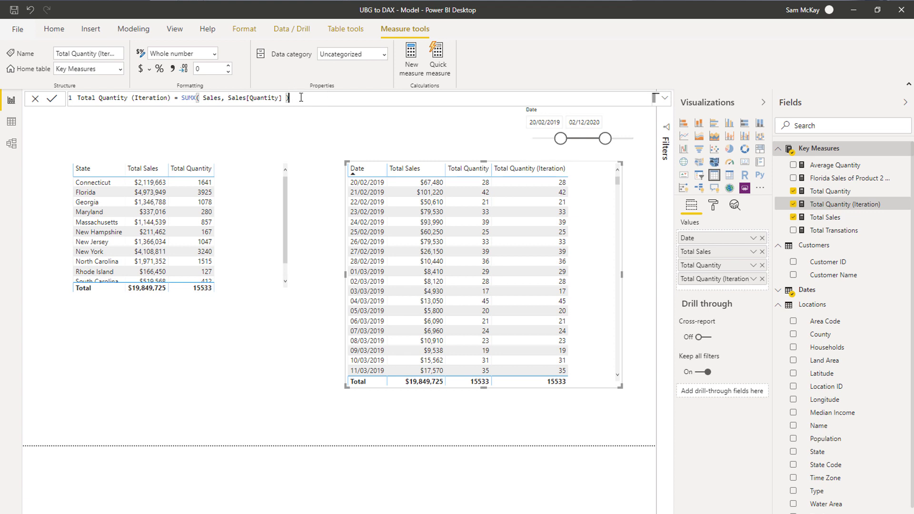
left_click_drag(290, 98, 182, 98)
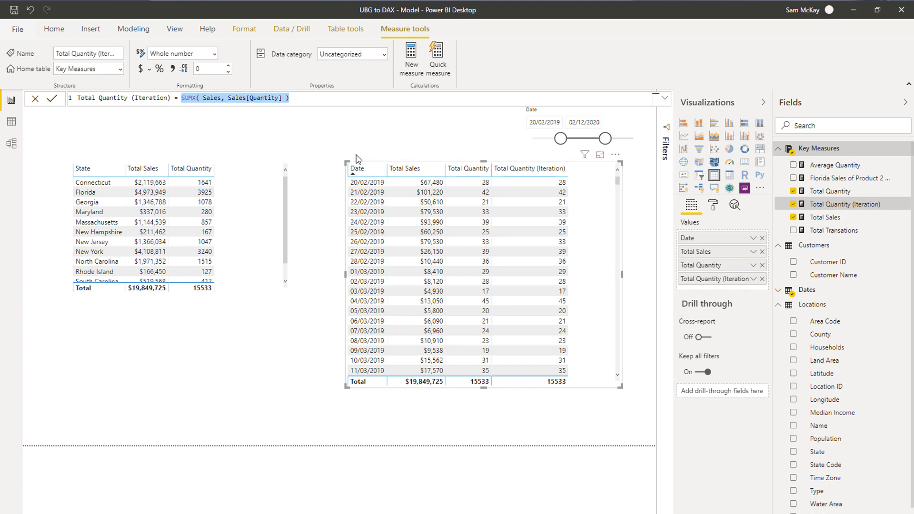
Step: Show Total Sales and highlight its Sales[Quantity] * RELATED( Products[Current Price] ) expression
left_click(836, 222)
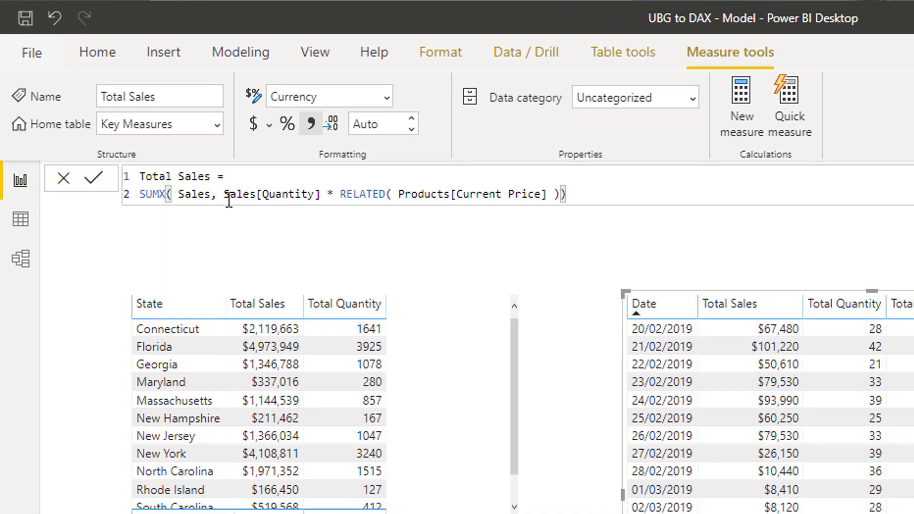
left_click(123, 106)
left_click_drag(222, 189, 674, 199)
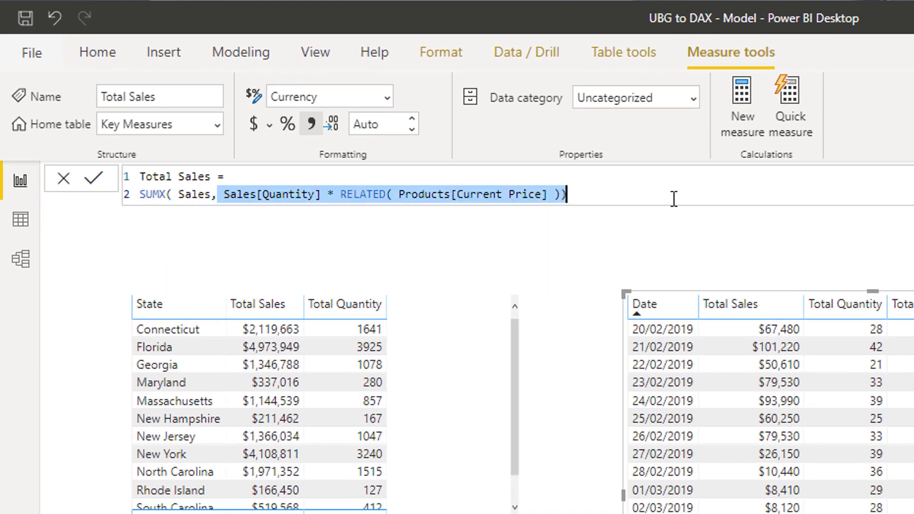